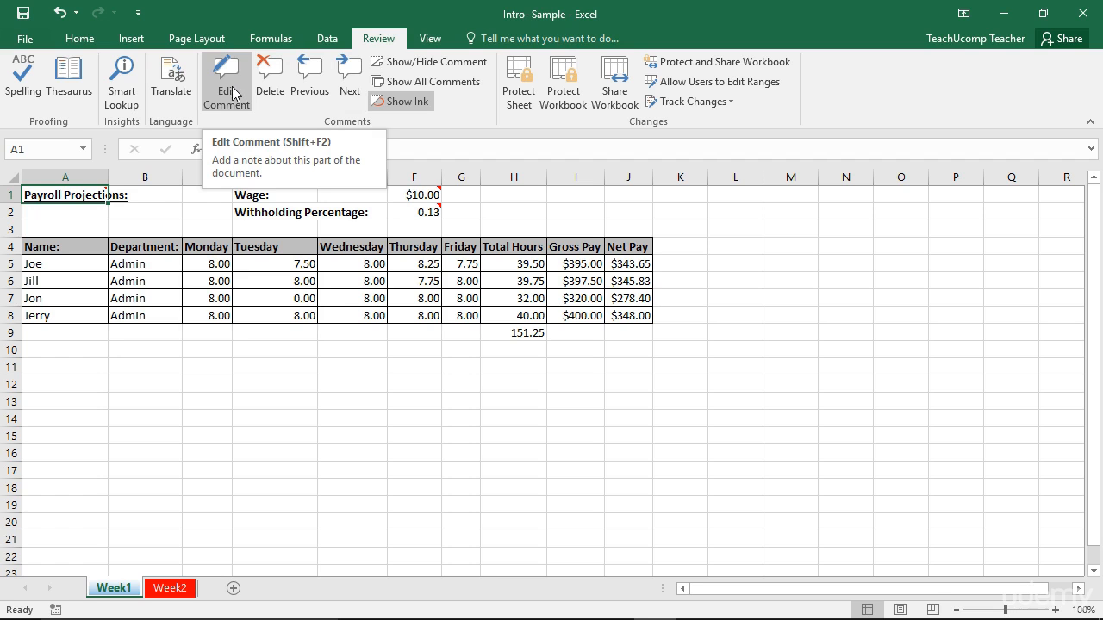
pyautogui.click(154, 198)
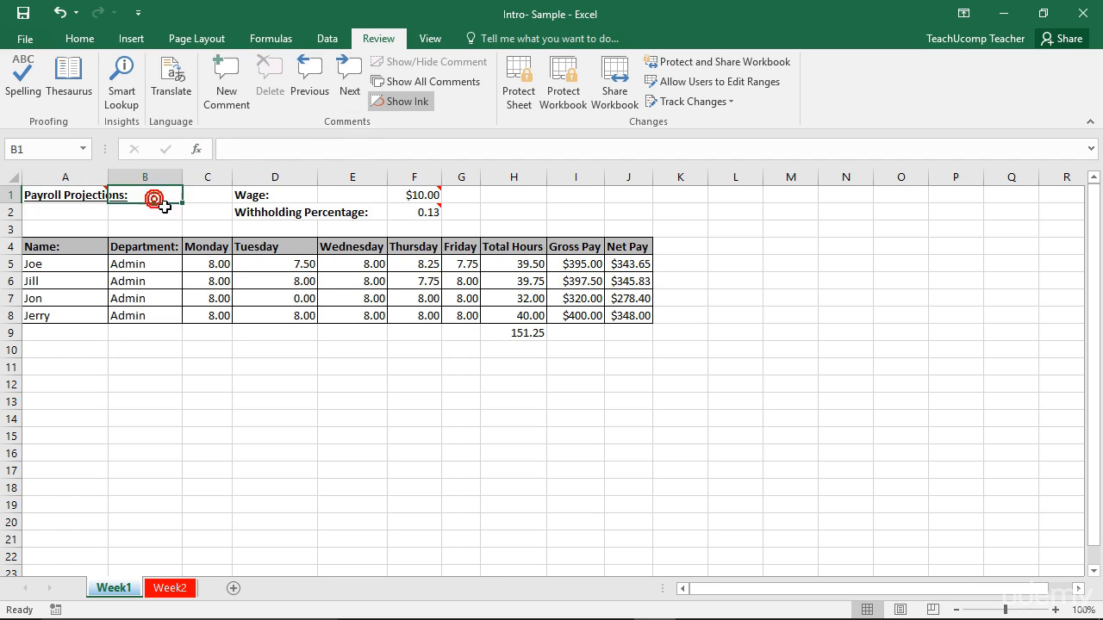
pyautogui.click(156, 216)
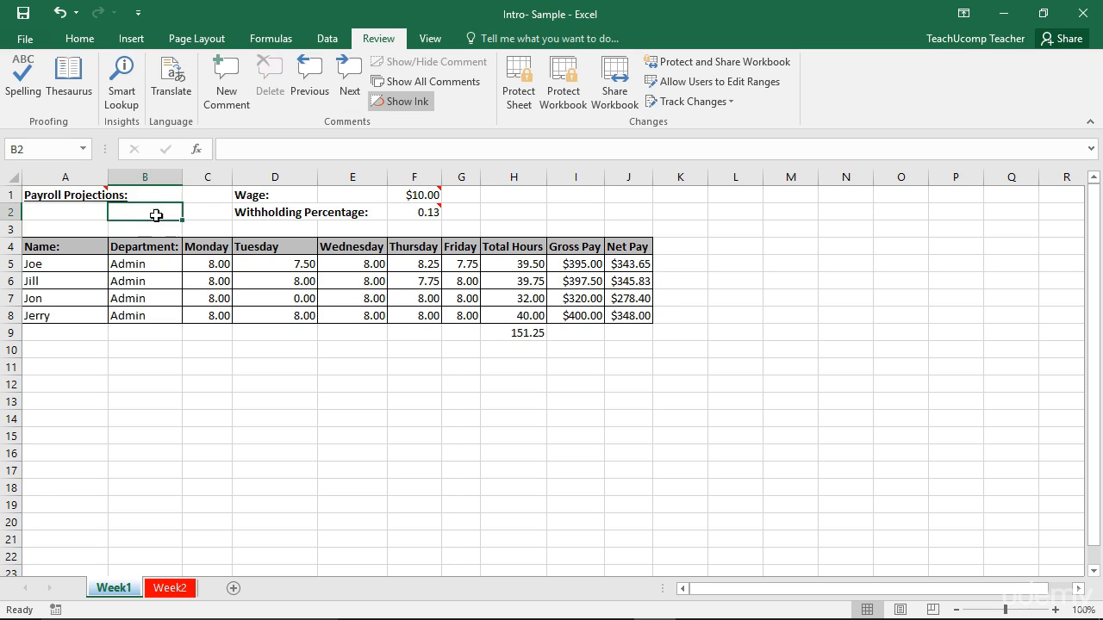
# - Add a comment to cell H9 reading "I would like to move this formula out of the way o we can add more rows."
pyautogui.moveTo(84, 195)
pyautogui.moveTo(399, 195)
pyautogui.click(498, 338)
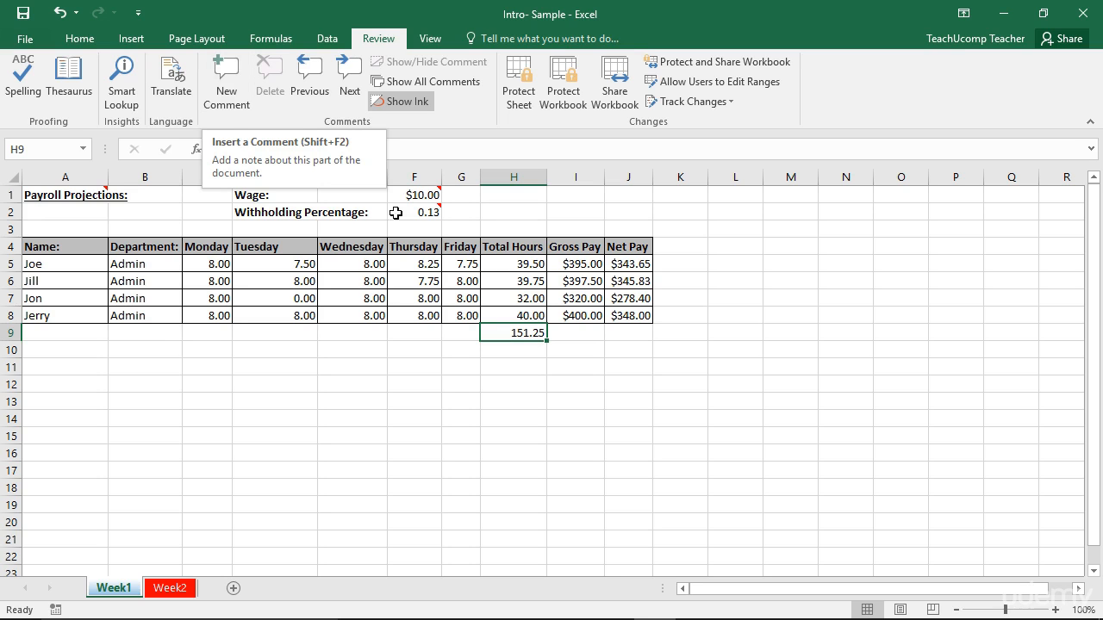
pyautogui.rightClick(513, 338)
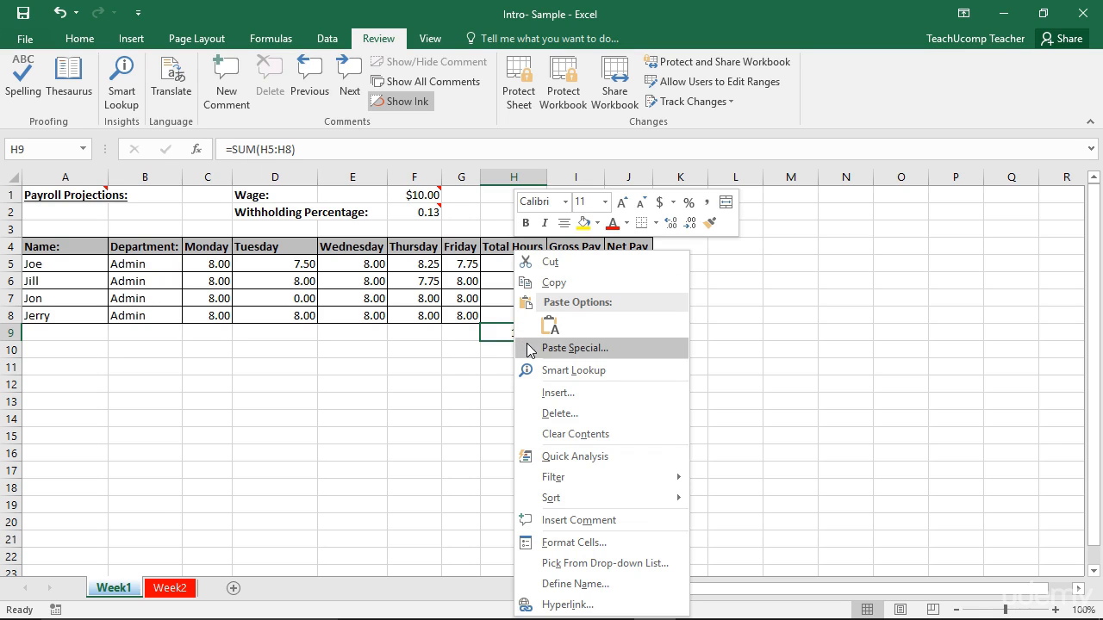
pyautogui.click(602, 520)
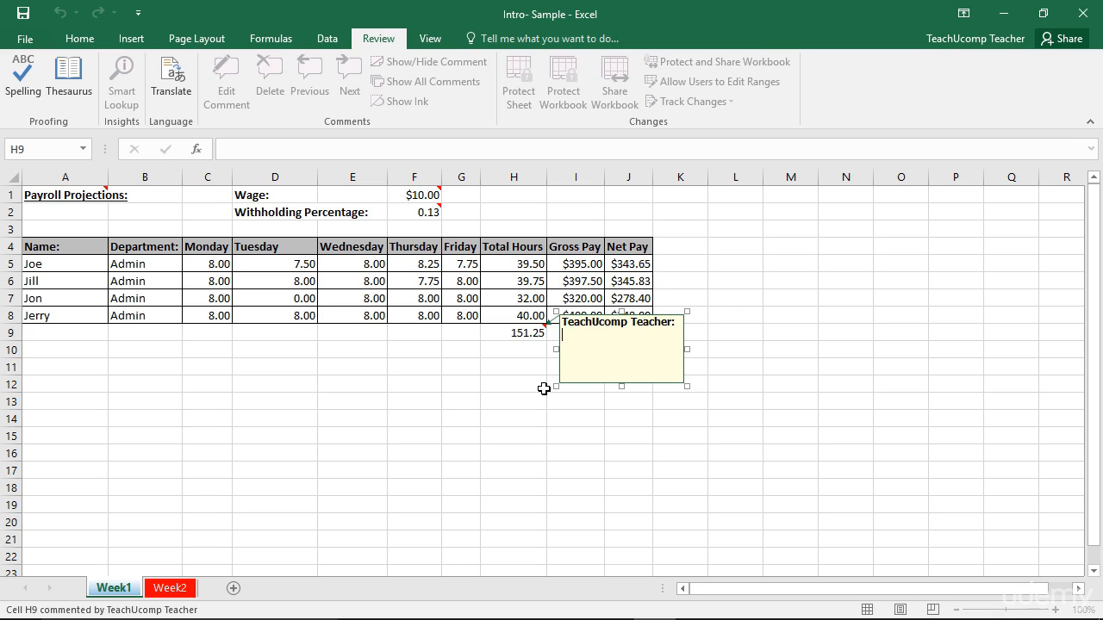
pyautogui.write('I would like to move this formula out of the way so we can add more rows.')
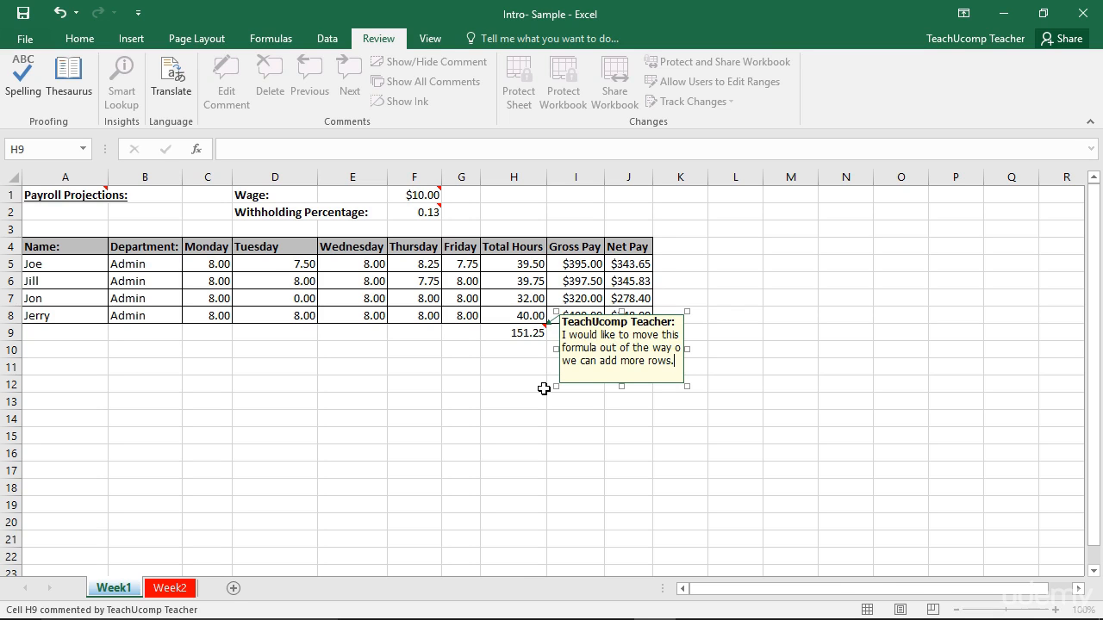
pyautogui.click(464, 334)
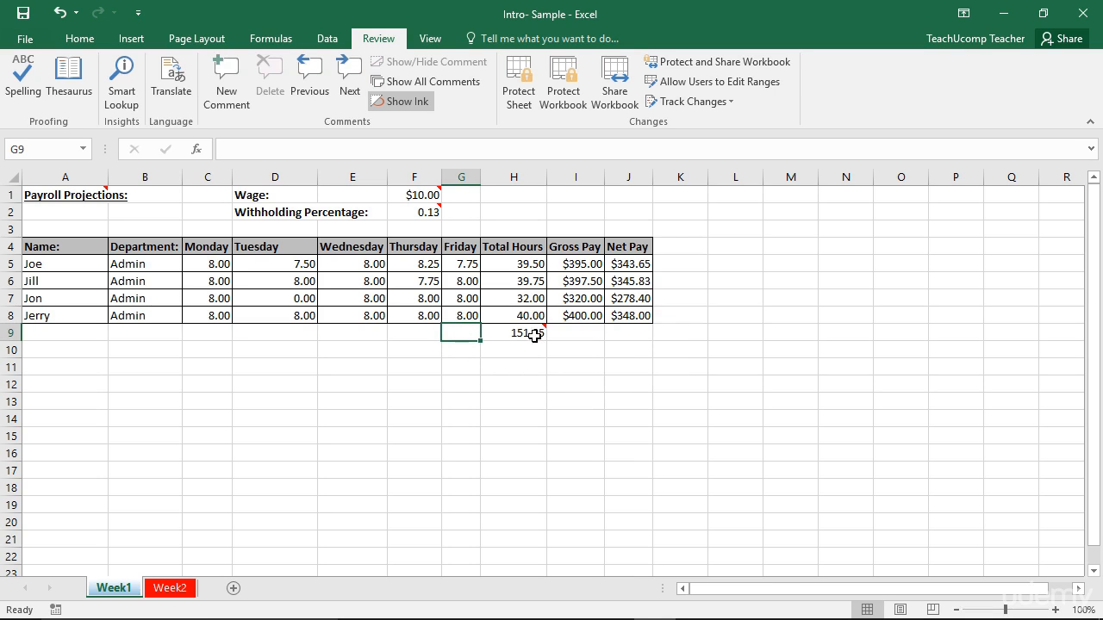
pyautogui.moveTo(544, 334)
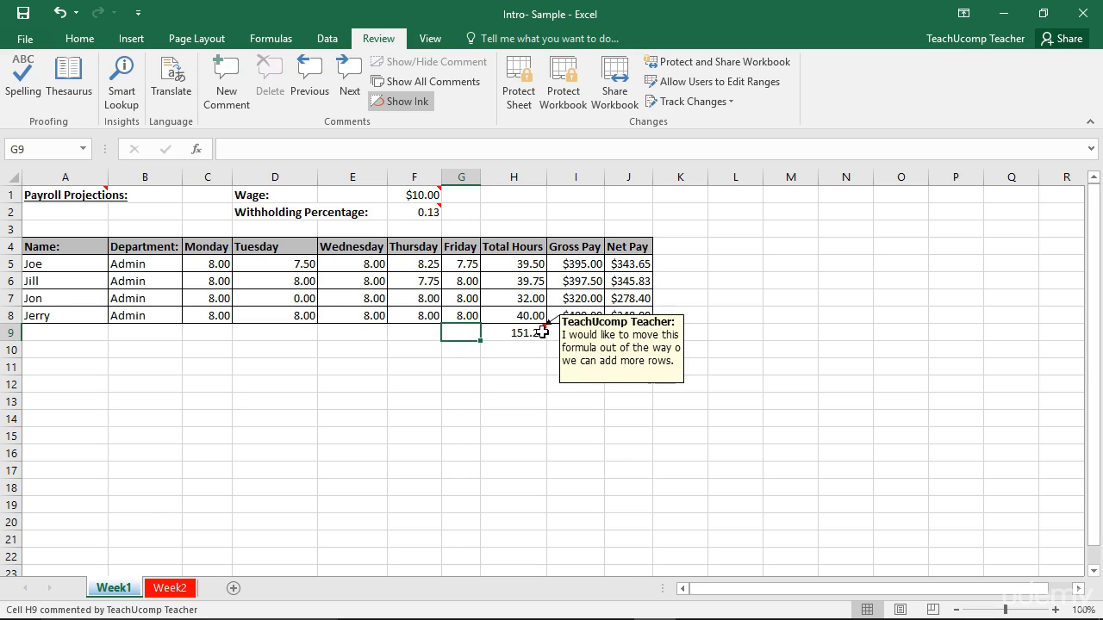
# - Correct the misspelled word in the comment on cell F2 so it reads "Should we edit this percentage?"
pyautogui.click(414, 218)
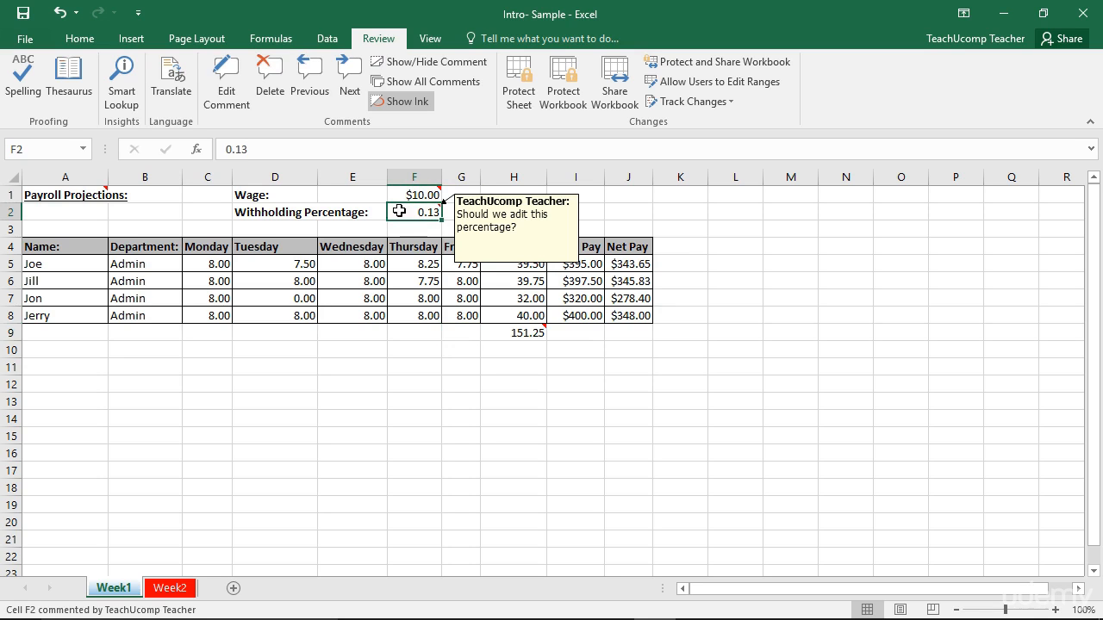
pyautogui.click(225, 98)
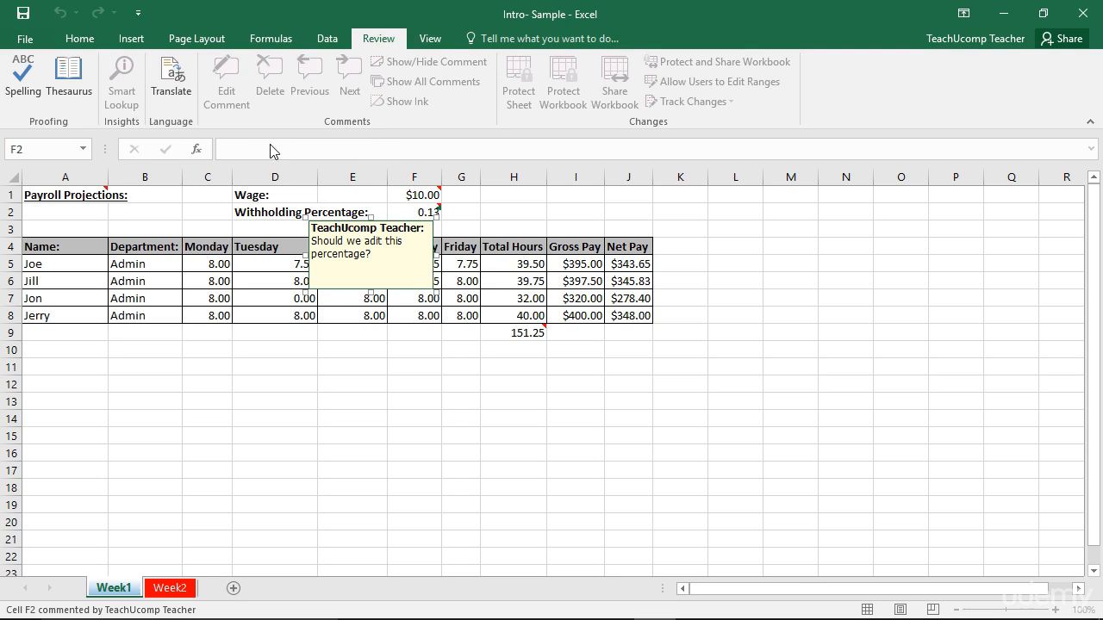
pyautogui.click(364, 241)
pyautogui.press('Delete')
pyautogui.write('e')
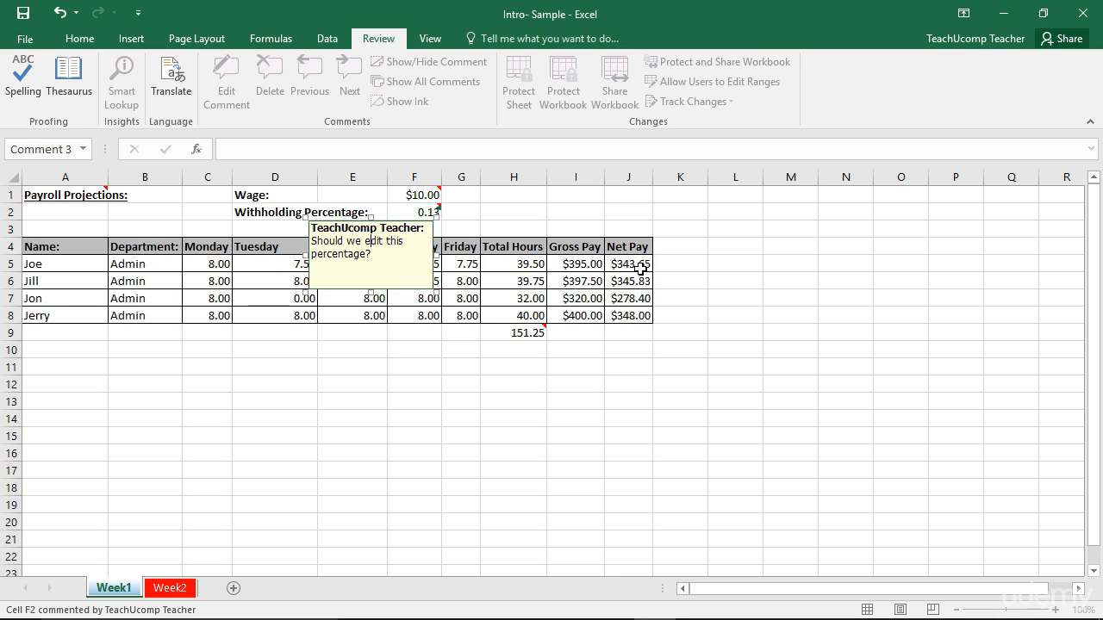
pyautogui.click(595, 226)
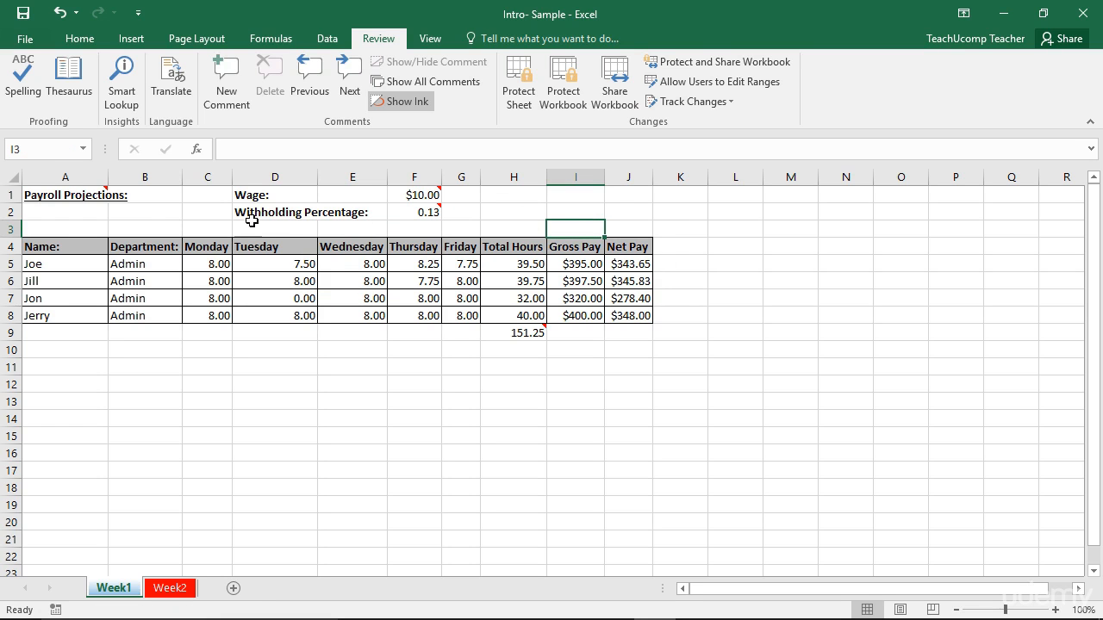
# - Delete the comment attached to the Payroll Projections title in cell A1
pyautogui.click(82, 197)
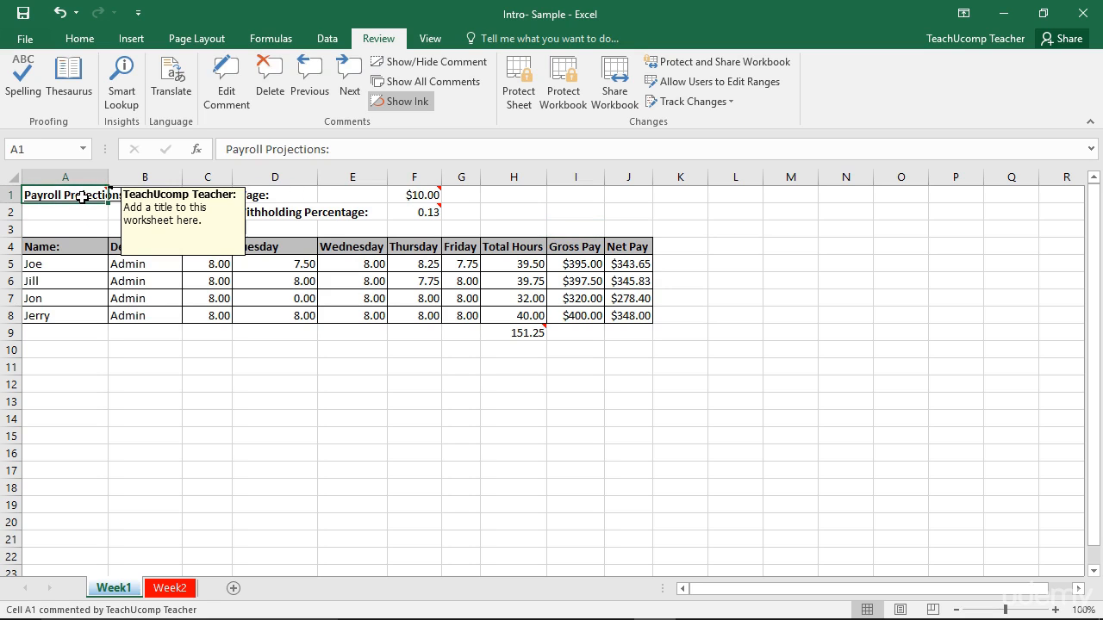
pyautogui.click(267, 95)
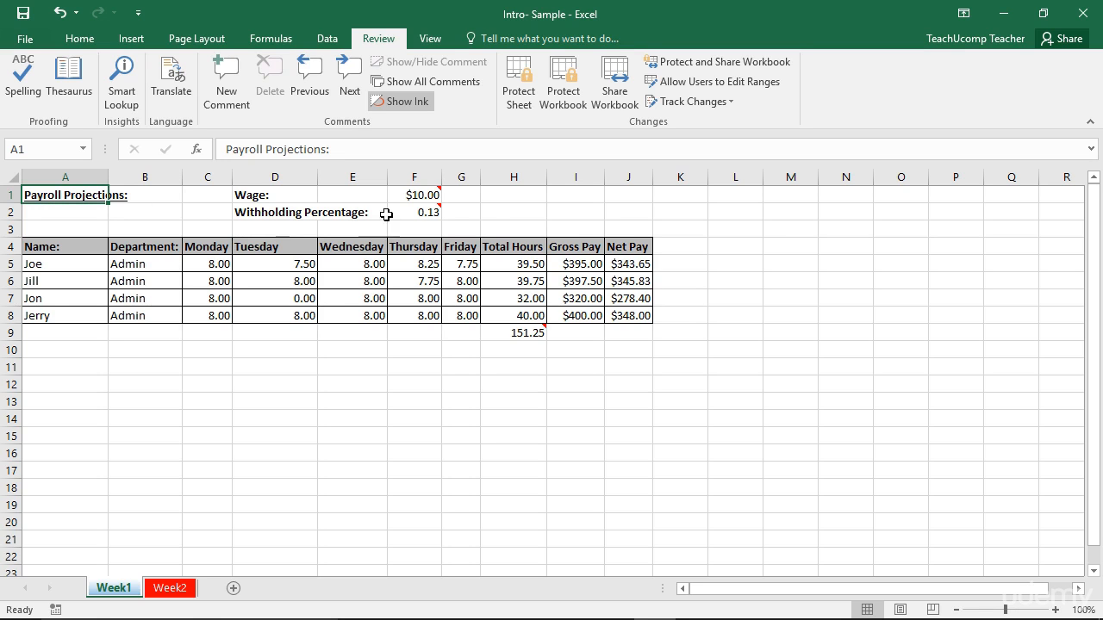
# - Review the workbook's comments one after another through the last one, without continuing again from the beginning
pyautogui.moveTo(416, 197)
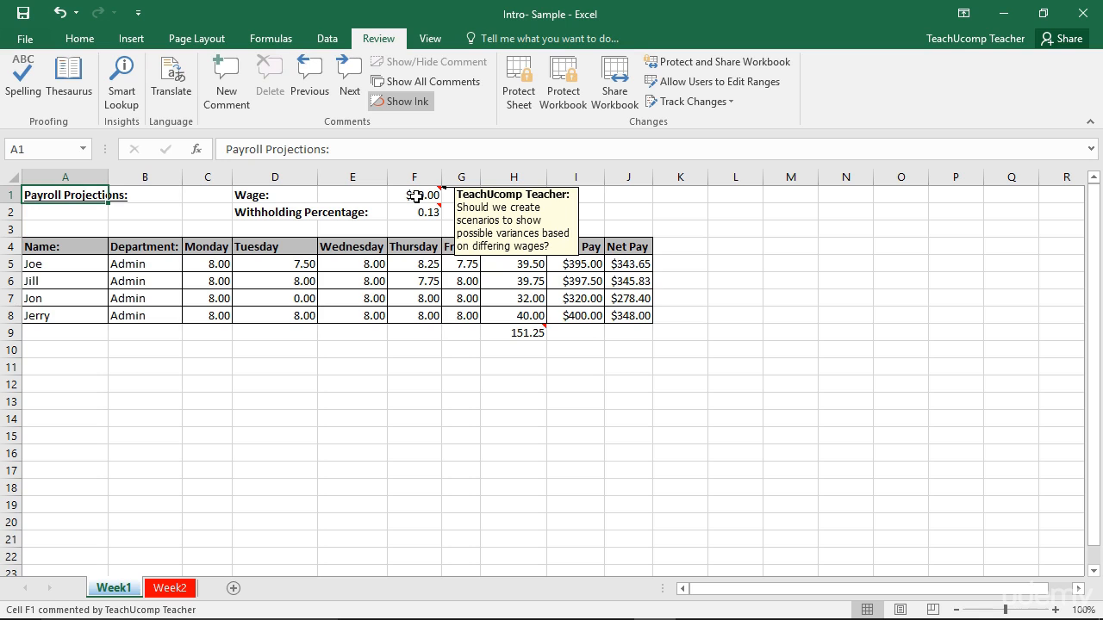
pyautogui.click(350, 82)
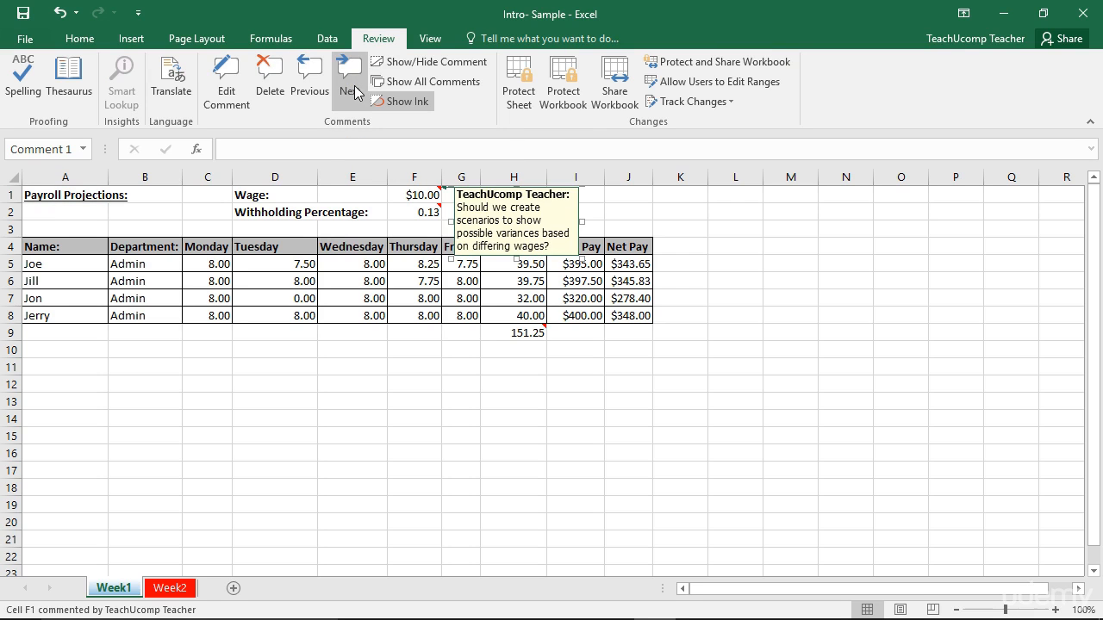
pyautogui.click(352, 85)
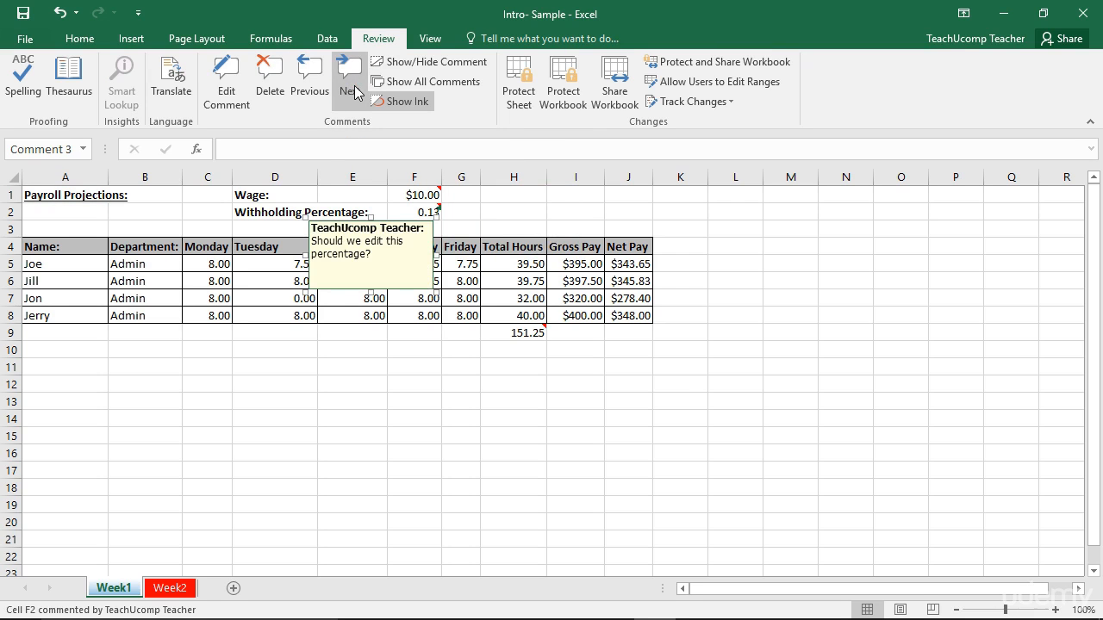
pyautogui.click(354, 93)
pyautogui.click(354, 93)
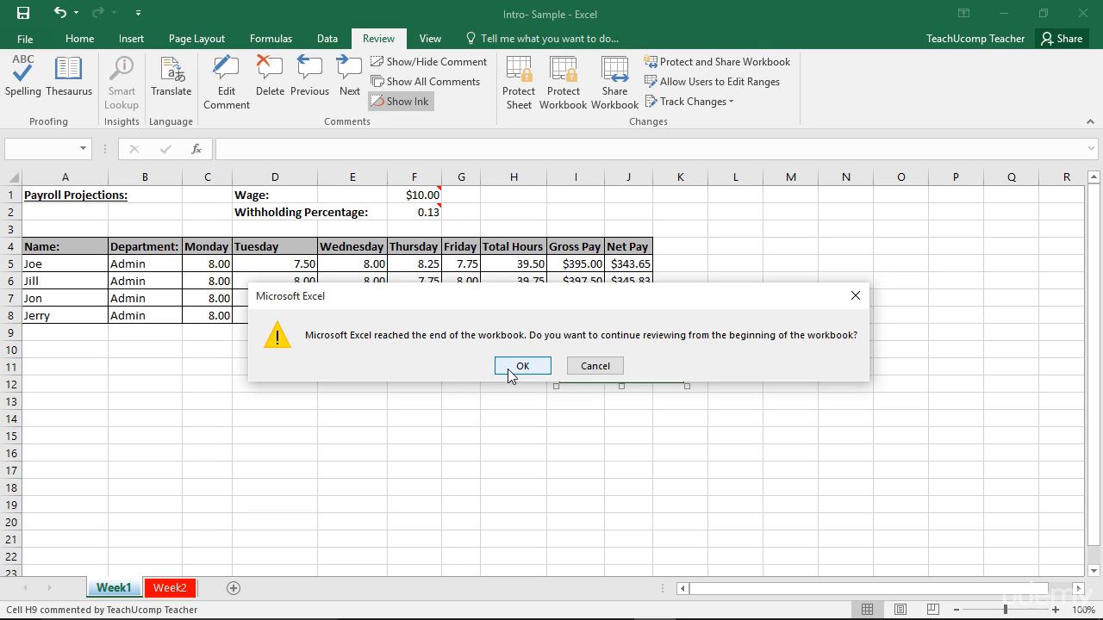
pyautogui.click(594, 369)
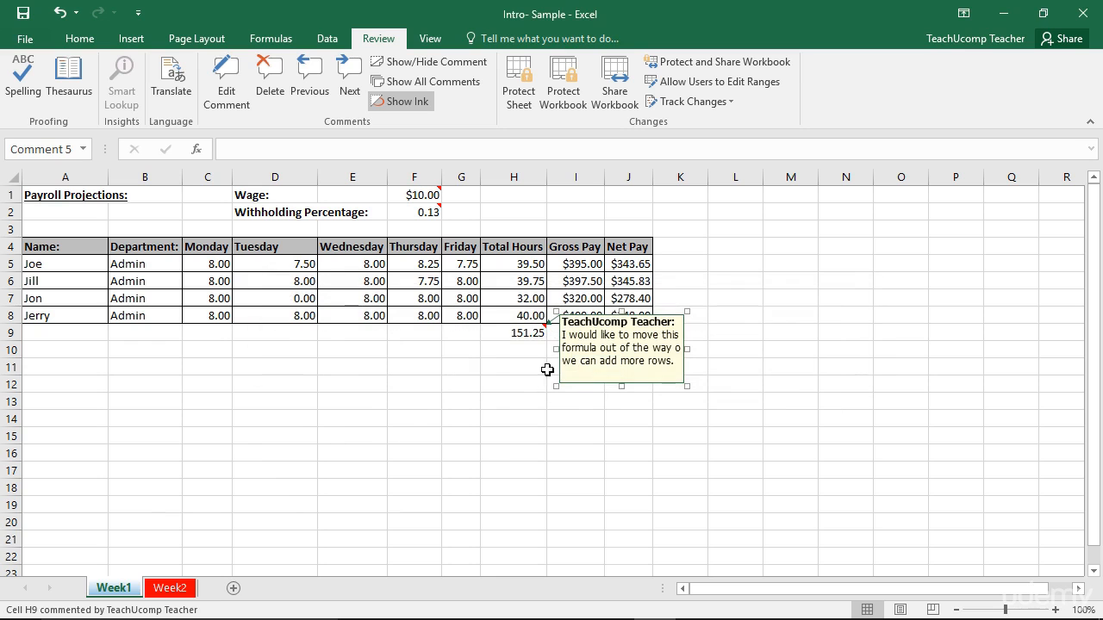
pyautogui.click(356, 344)
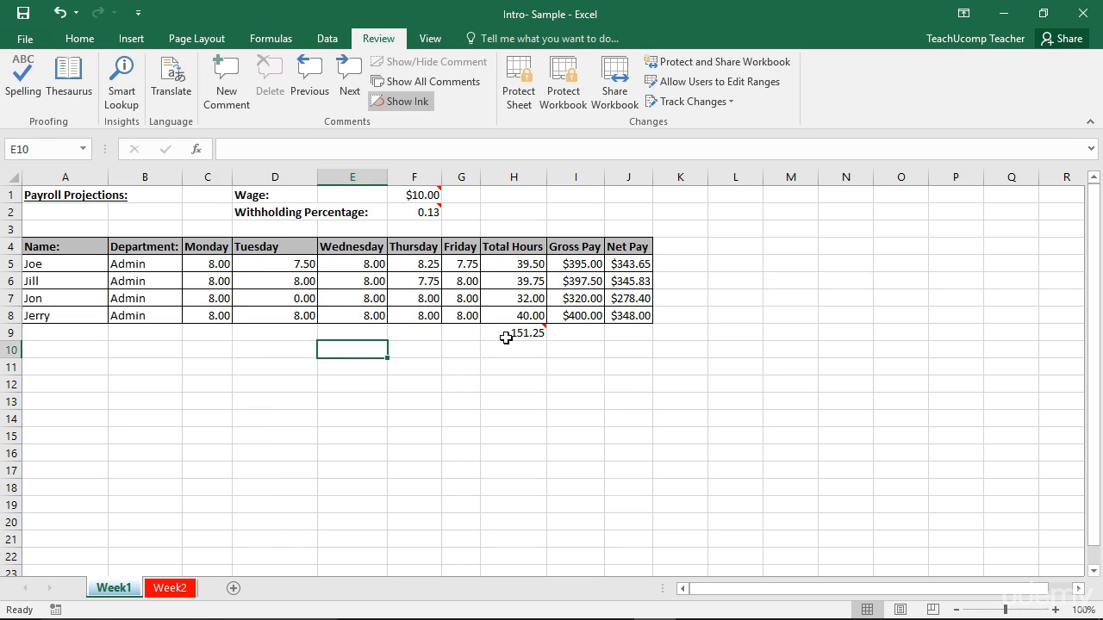
# - Display the comment on the total hours formula in cell H9 and hide it again
pyautogui.moveTo(510, 330)
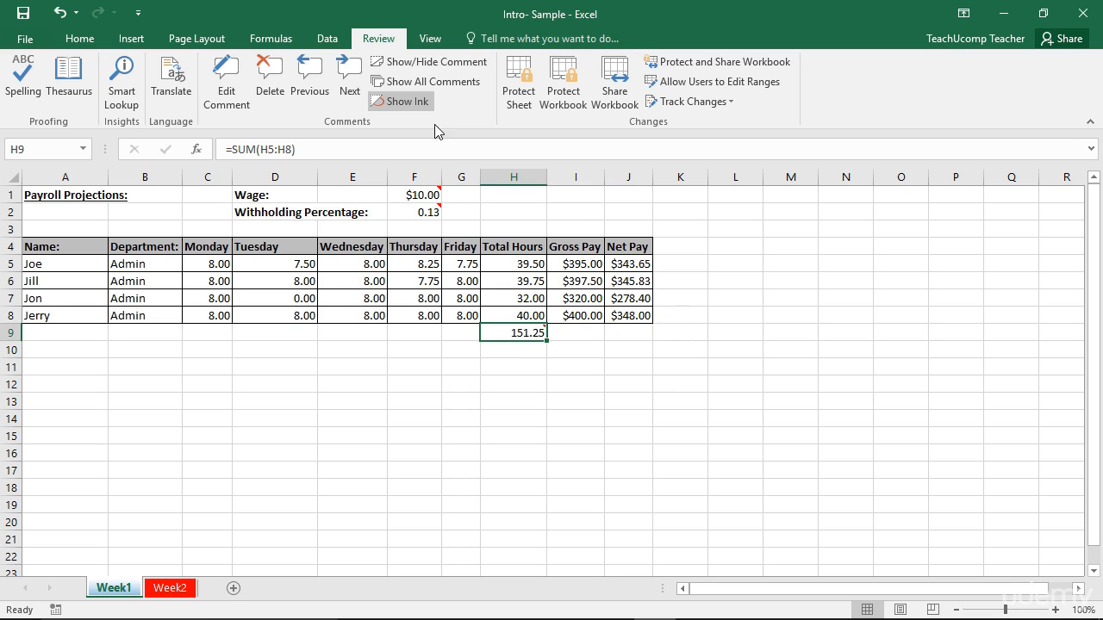
pyautogui.click(443, 67)
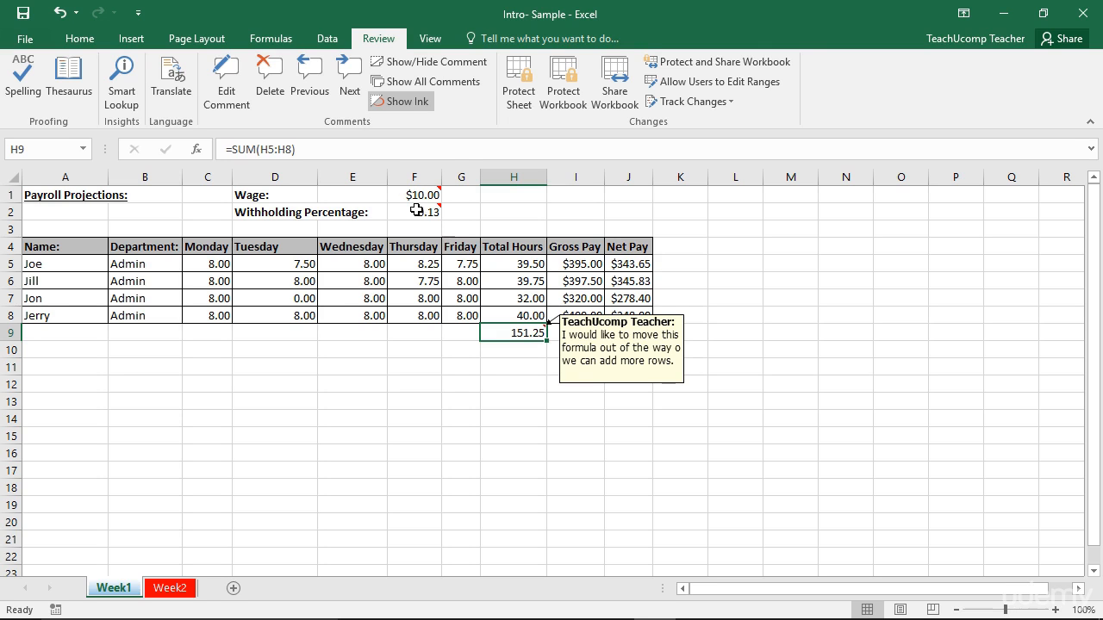
pyautogui.click(418, 63)
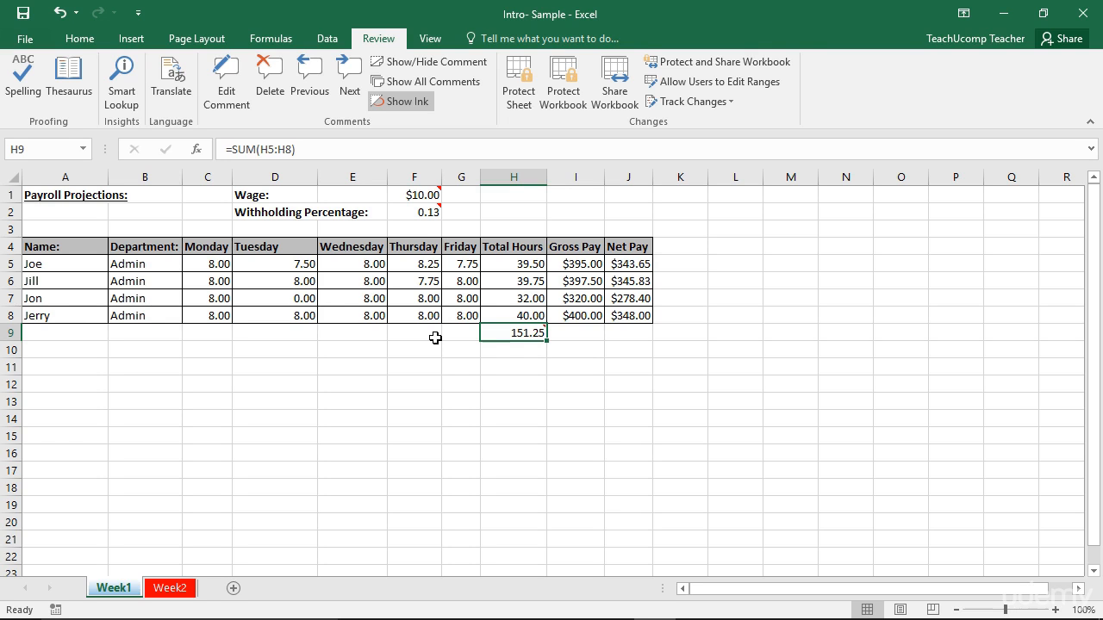
# - Show all comments on the worksheet and move the F2 comment box over the Monday and Tuesday columns
pyautogui.click(434, 79)
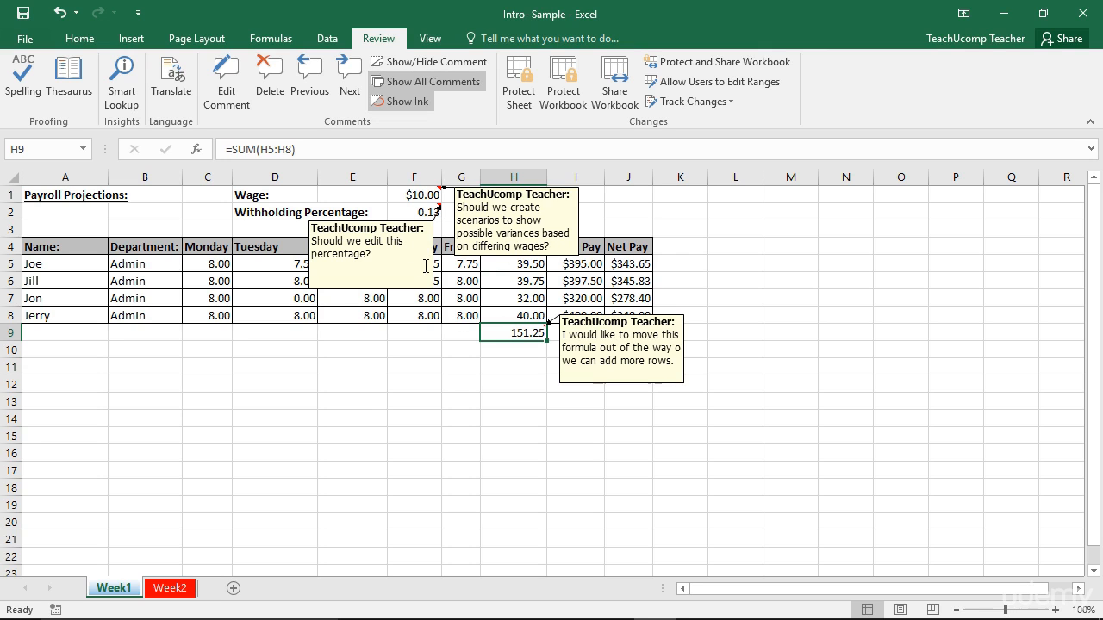
pyautogui.moveTo(434, 278); pyautogui.dragTo(305, 287)
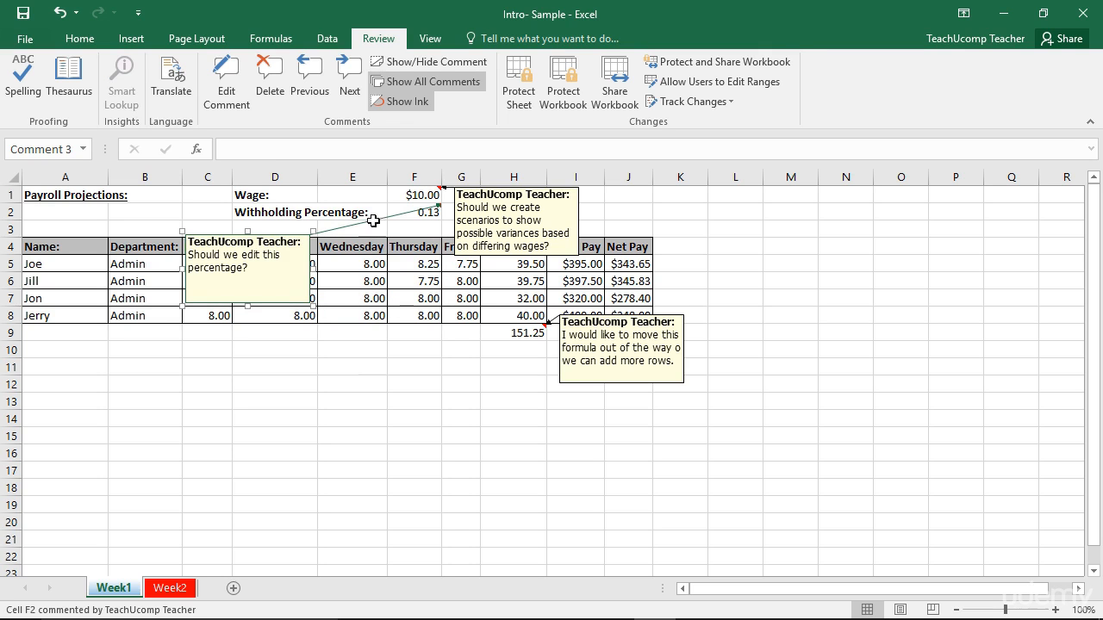
pyautogui.click(455, 92)
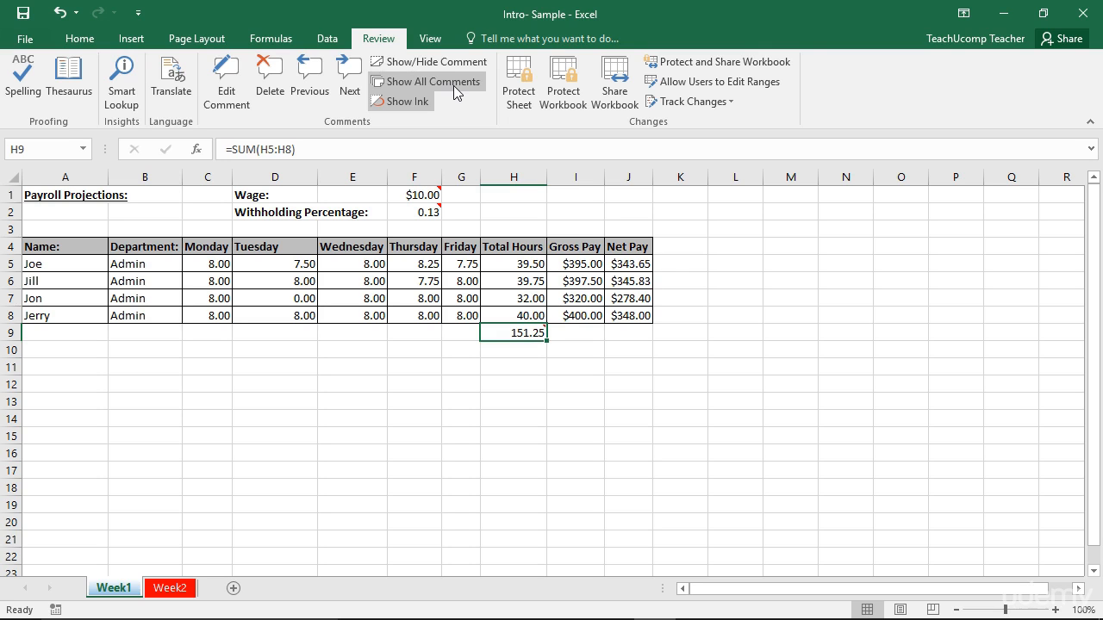
pyautogui.click(455, 87)
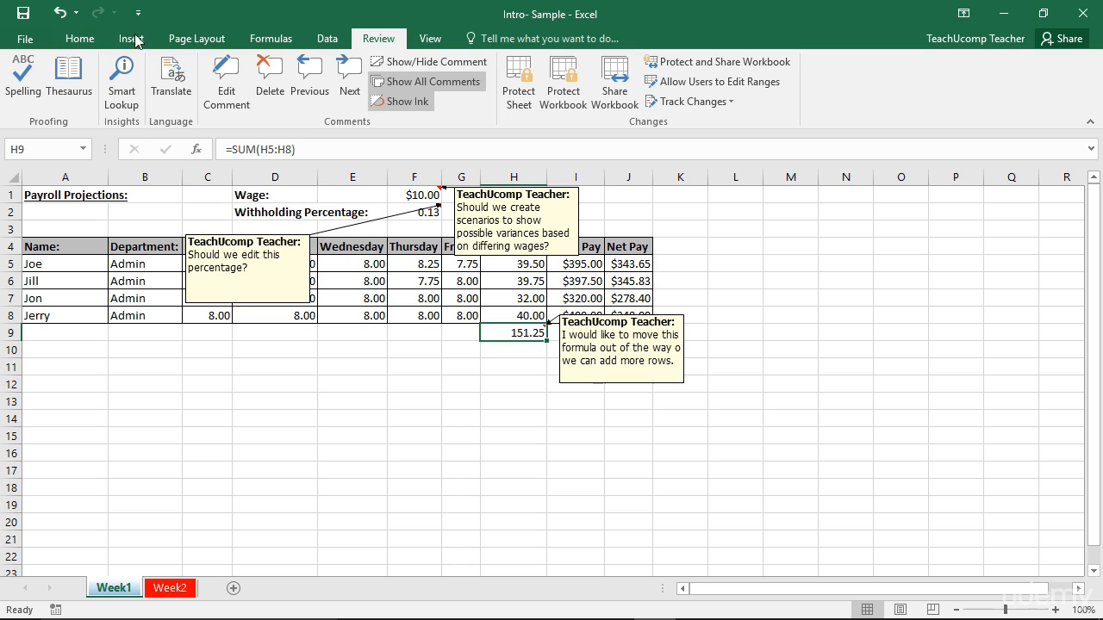
# - Set the worksheet's comments to print "As displayed on sheet" in Page Setup and open the print preview
pyautogui.click(173, 40)
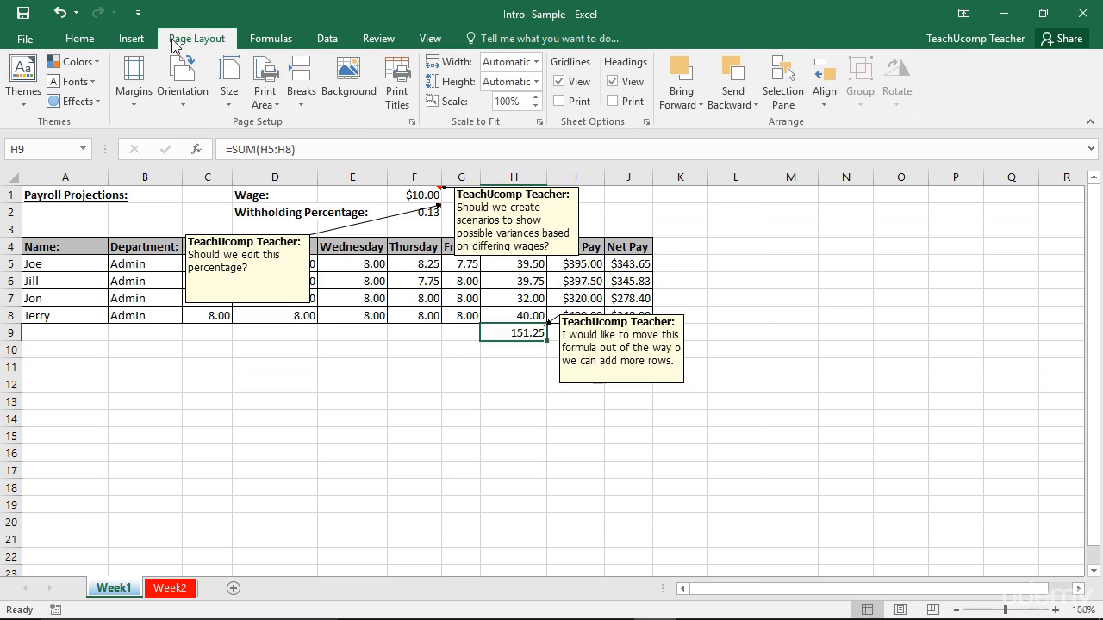
pyautogui.click(412, 122)
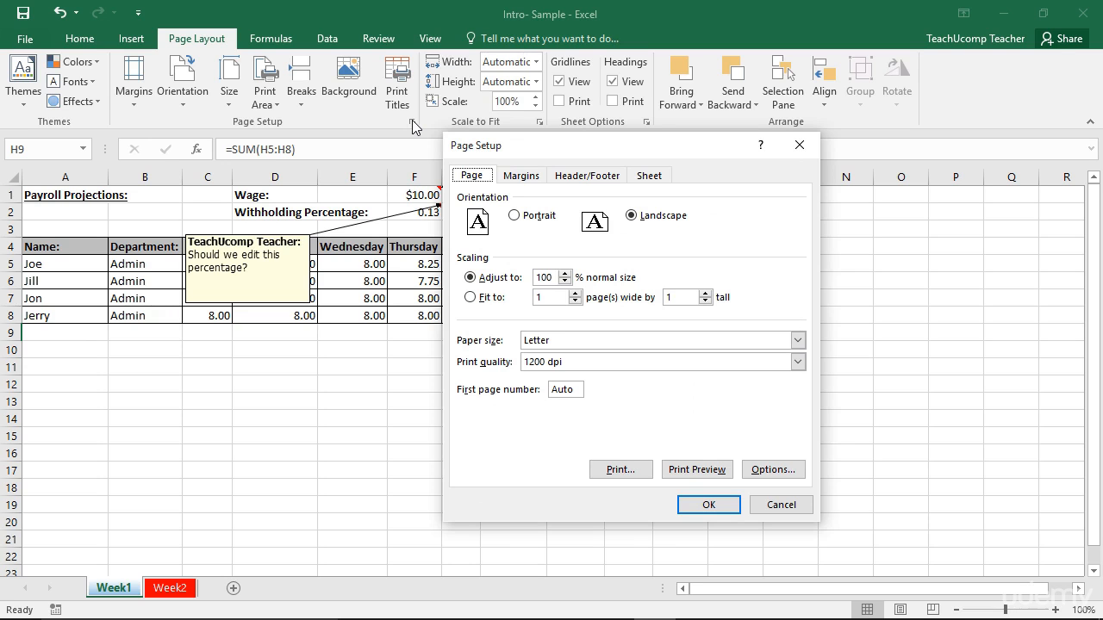
pyautogui.click(649, 178)
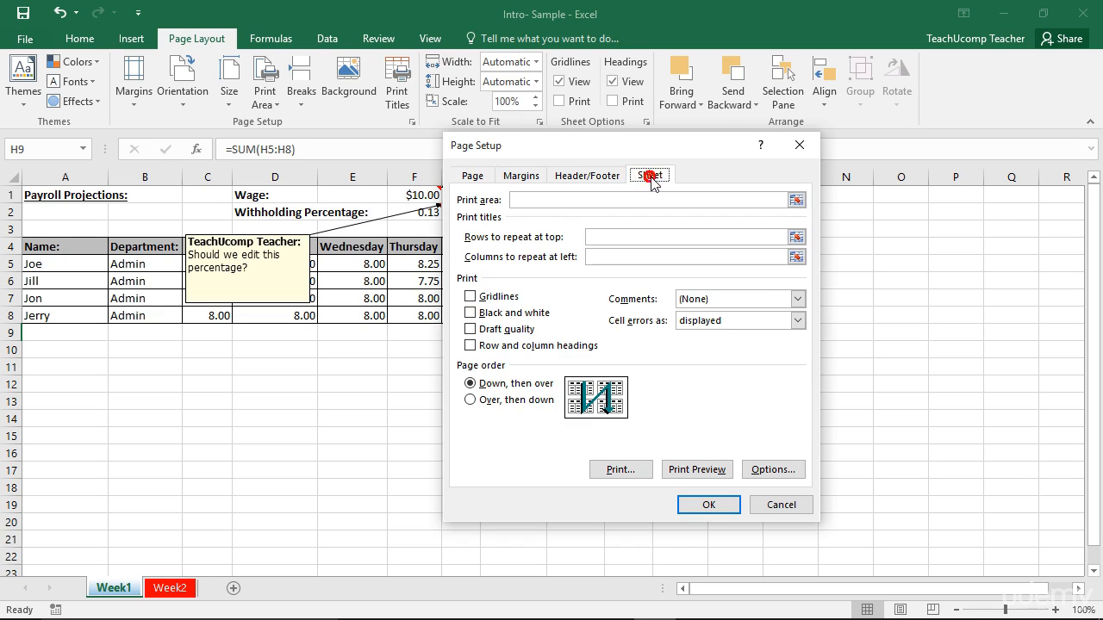
pyautogui.click(798, 299)
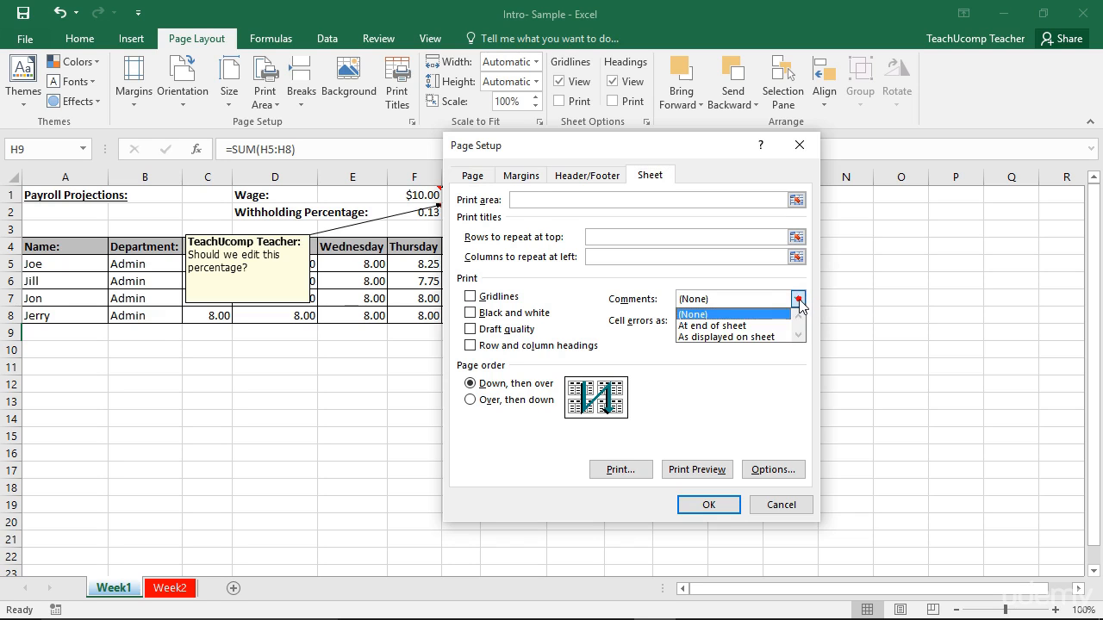
pyautogui.click(772, 337)
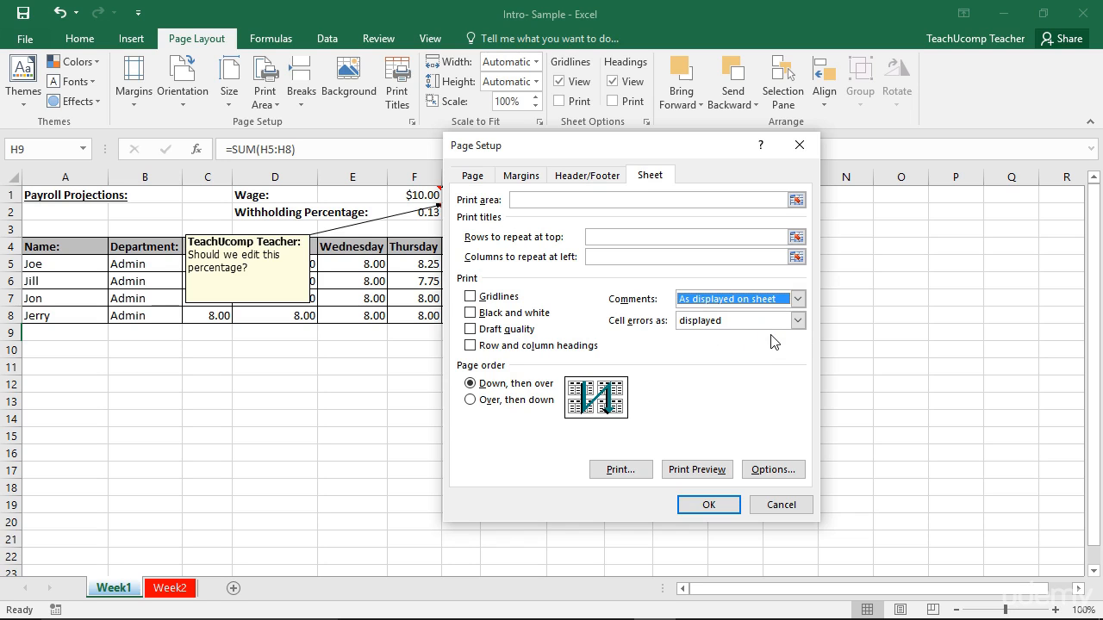
pyautogui.click(697, 472)
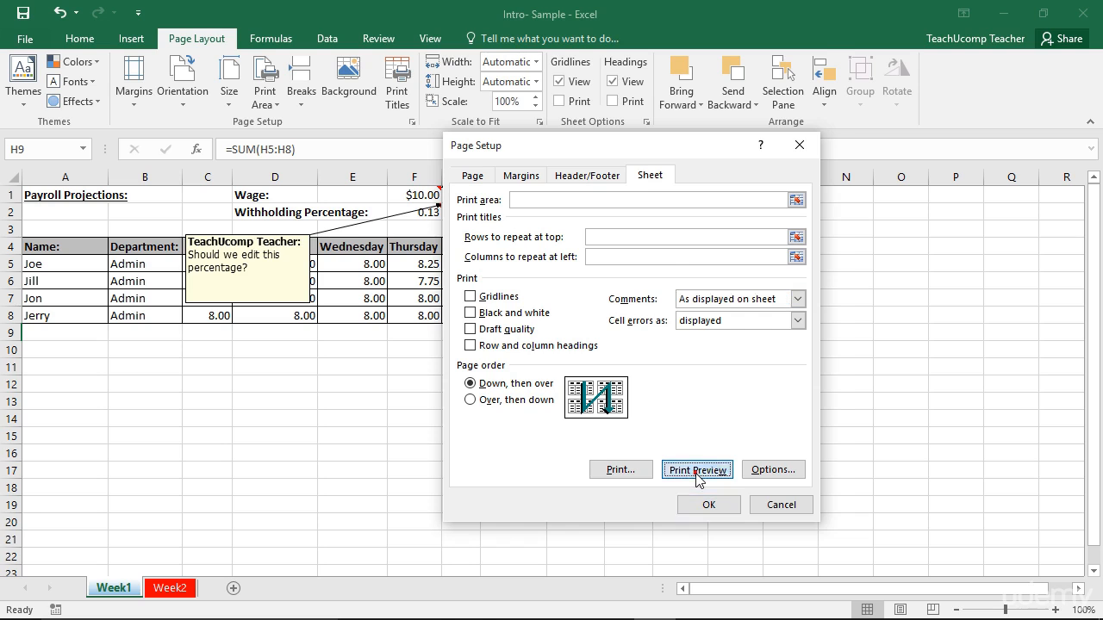